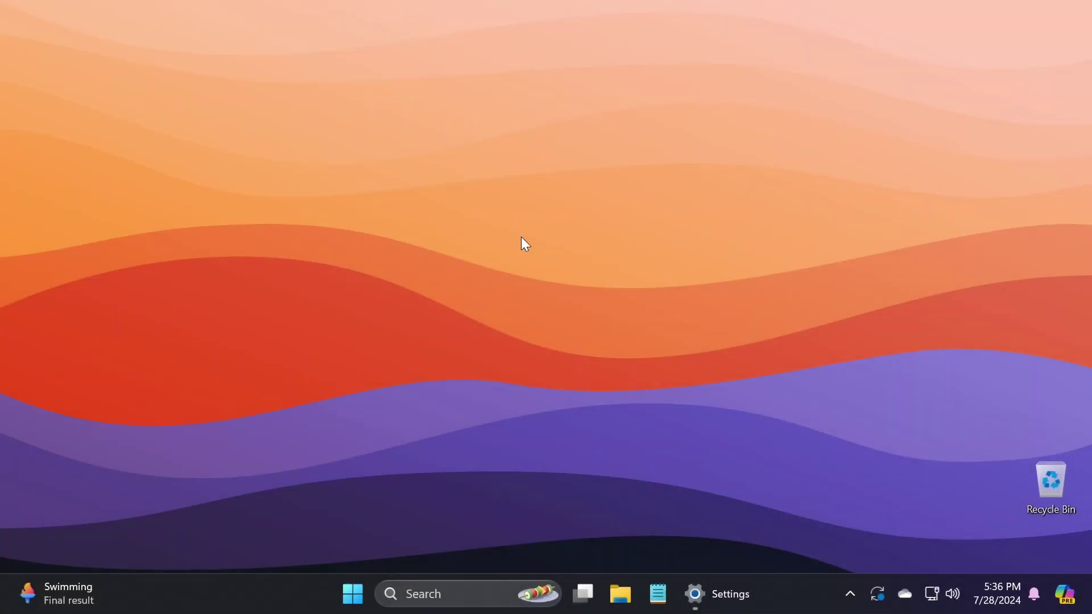
# - Check Settings › About shows Windows 11 Pro 23H2, OS build 22631.3958, then close Settings
pyautogui.hotkey('alt', 'Tab')
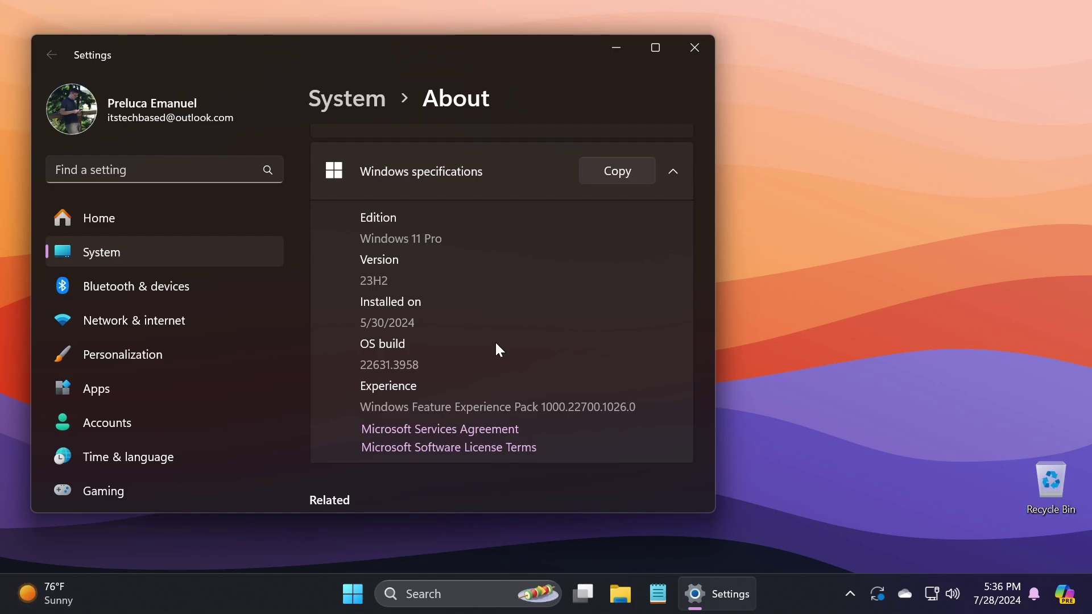
pyautogui.click(694, 51)
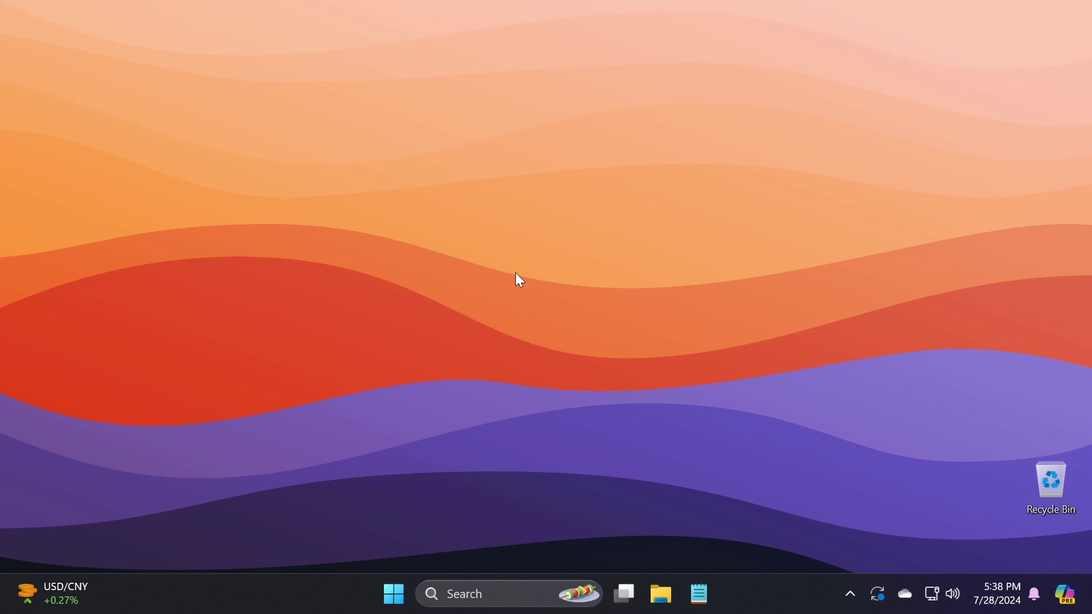
pyautogui.press('super+e')
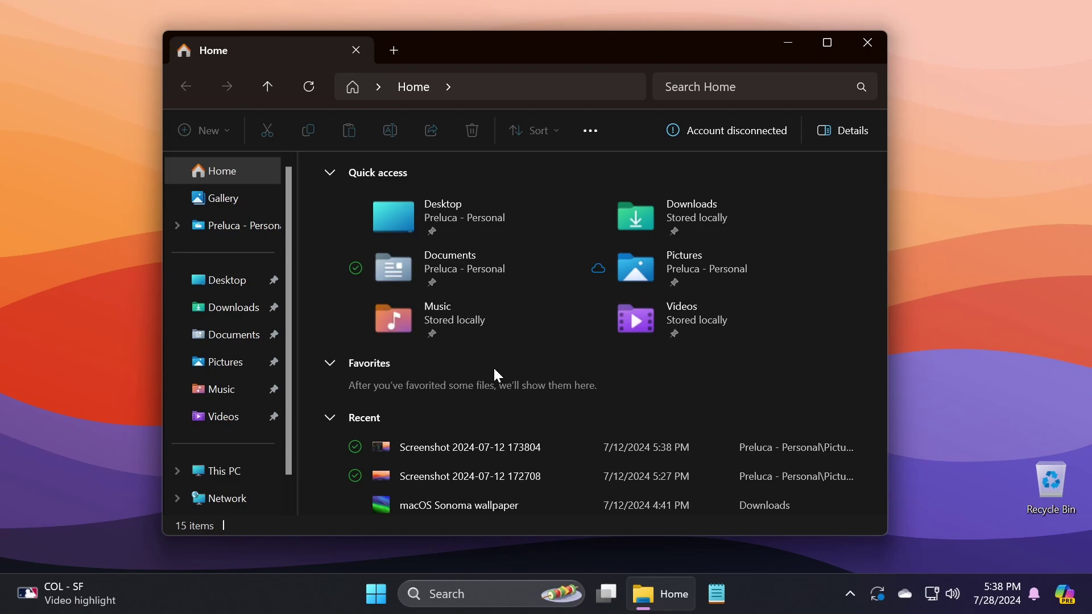
pyautogui.click(868, 43)
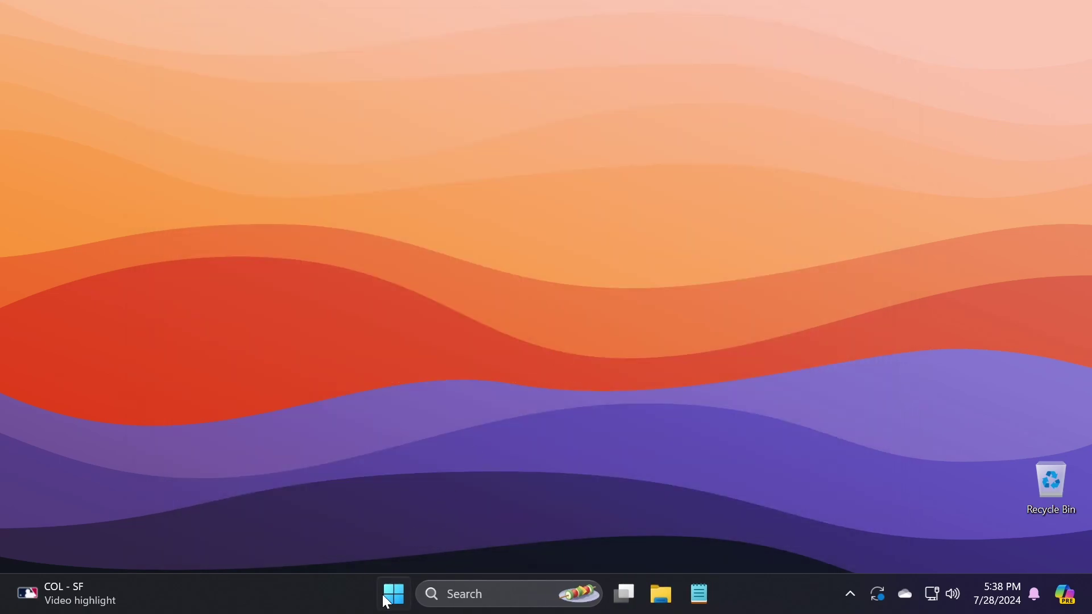
pyautogui.click(393, 594)
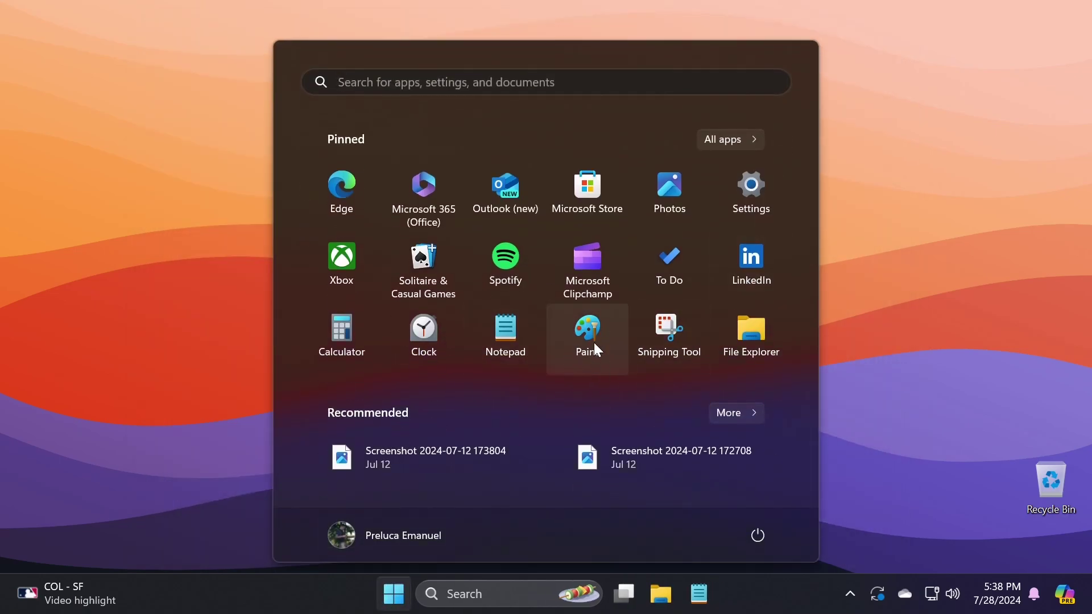
pyautogui.click(578, 358)
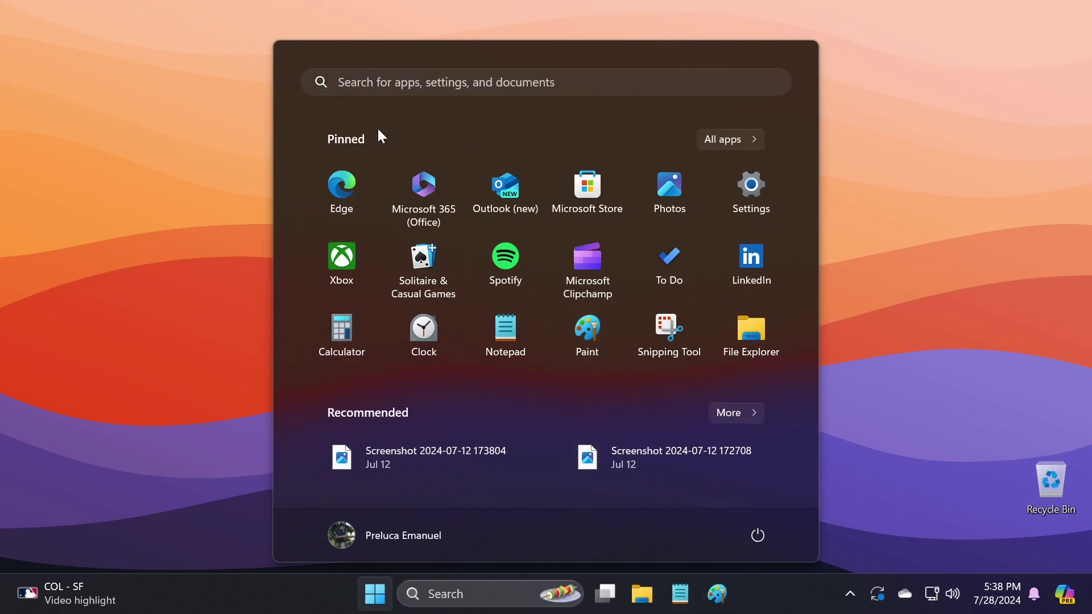
pyautogui.rightClick(715, 592)
pyautogui.click(689, 547)
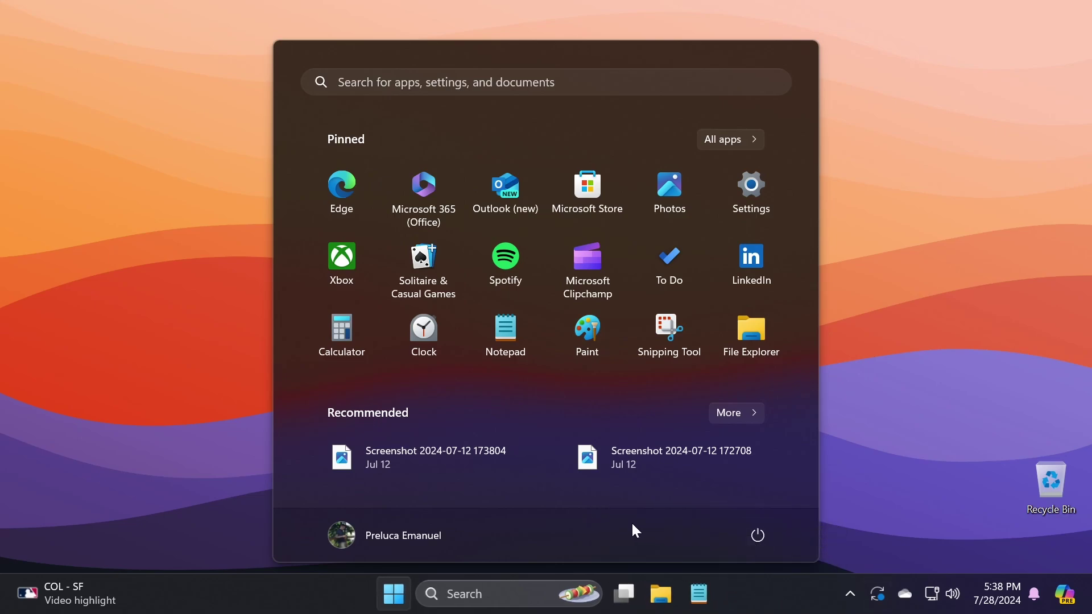
# - Launch File Explorer, the query.txt note in Notepad, and Settings, minimizing each to the taskbar
pyautogui.click(849, 425)
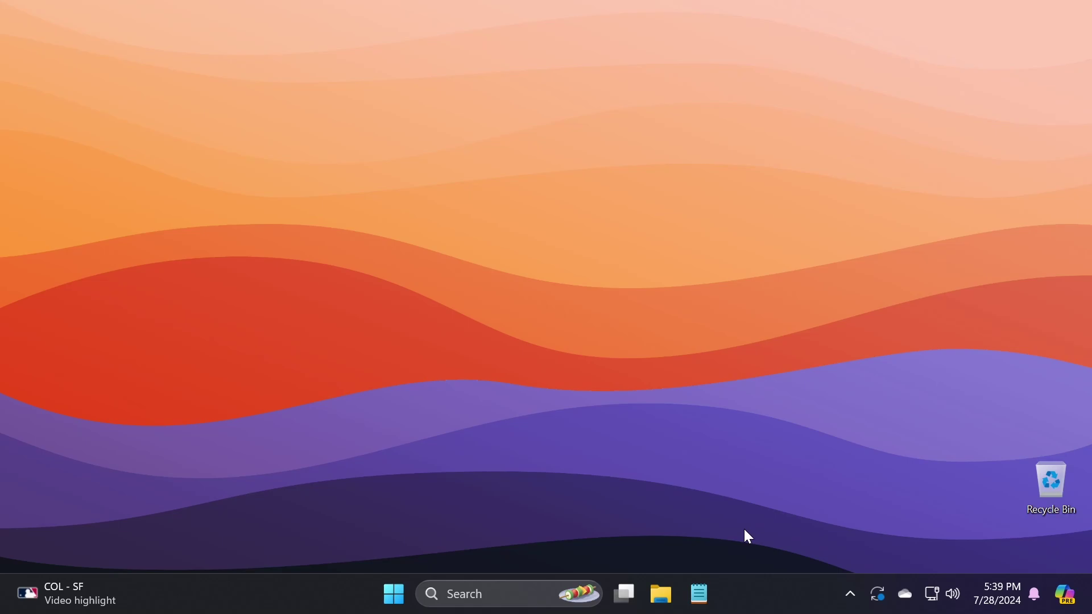
pyautogui.press('super+t')
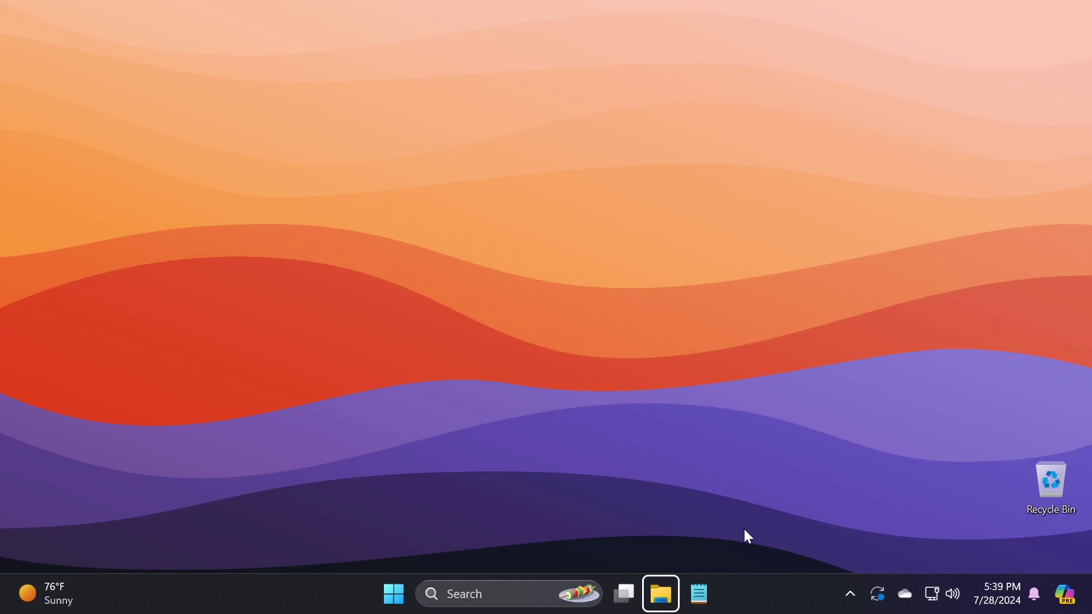
pyautogui.press('Right')
pyautogui.press('super+e')
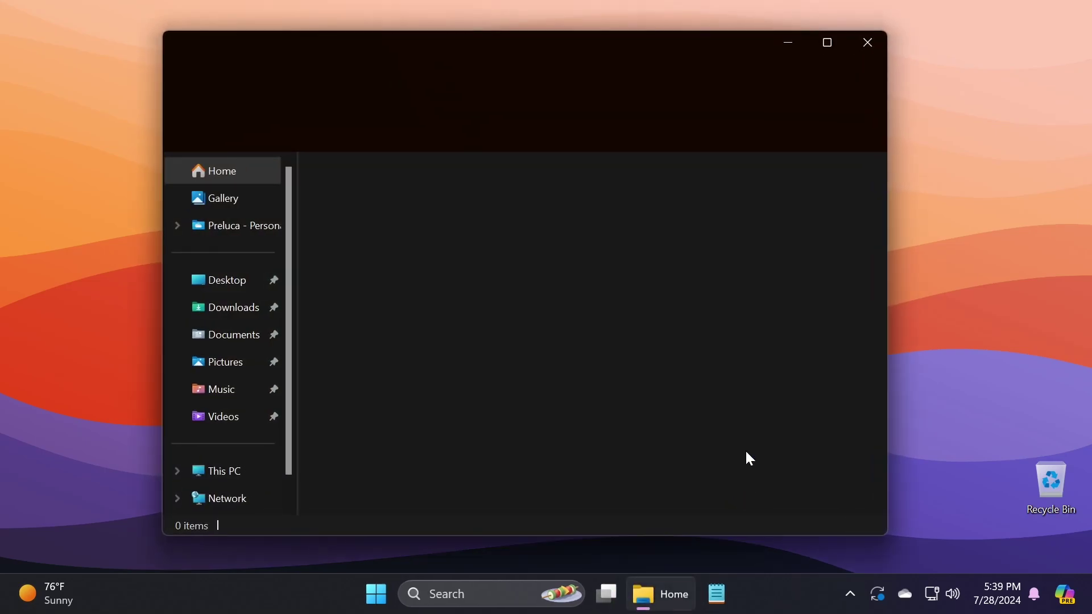
pyautogui.click(787, 43)
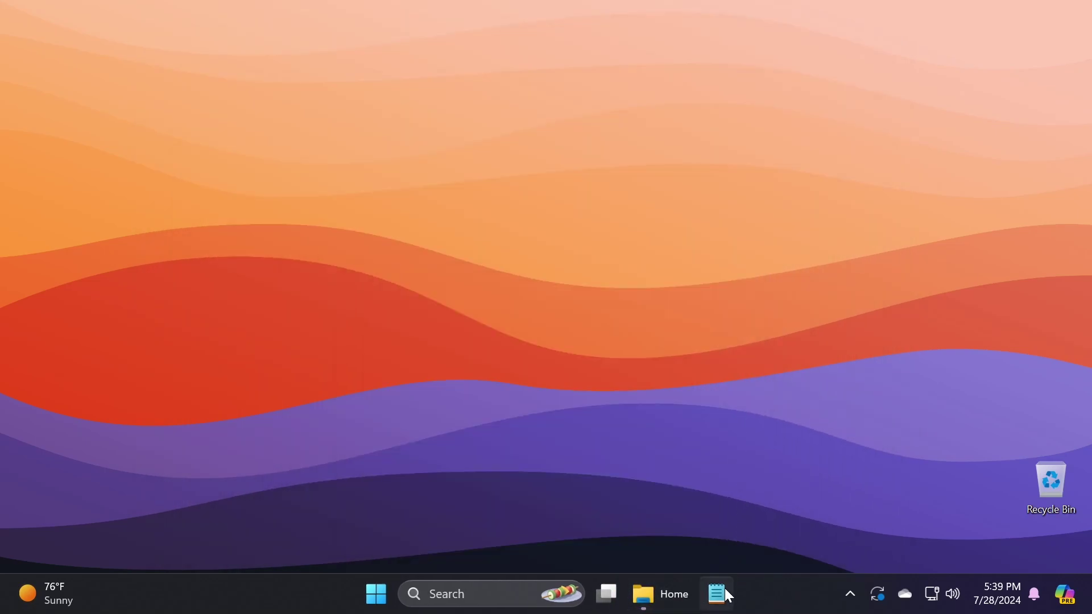
pyautogui.press('super+2')
pyautogui.click(841, 139)
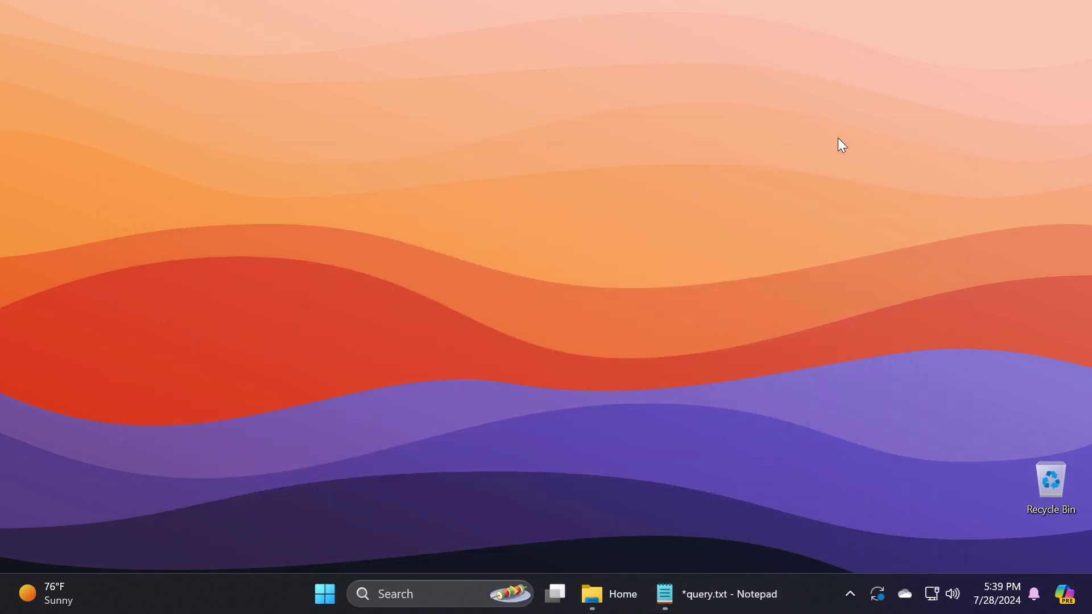
pyautogui.press('super+i')
# - Step through the taskbar buttons to preview the Settings, query.txt Notepad and File Explorer Home windows
pyautogui.press('super+t')
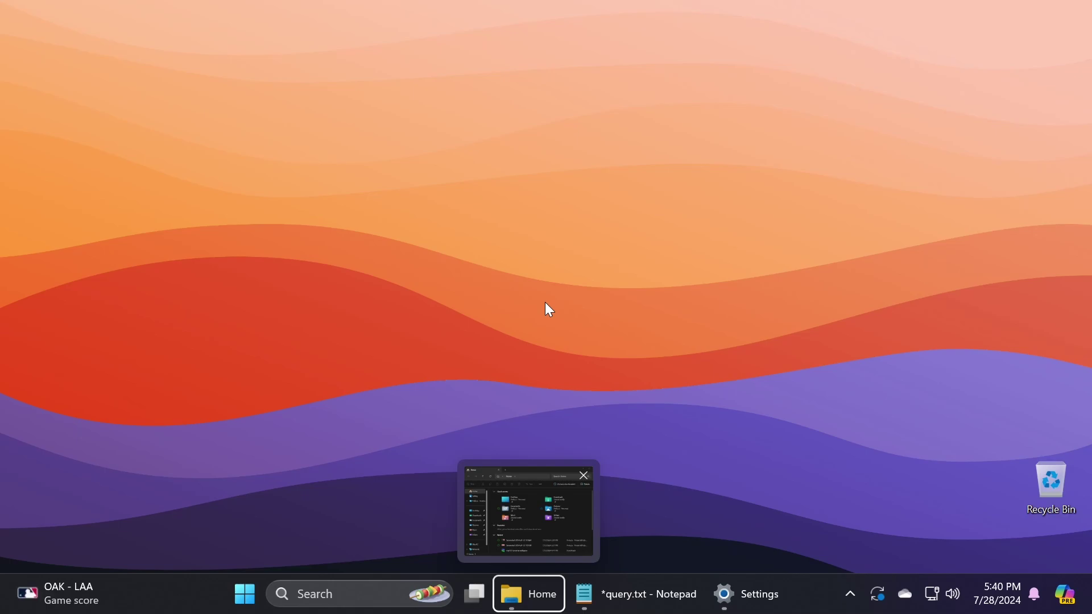
pyautogui.press('Right')
pyautogui.press('Right')
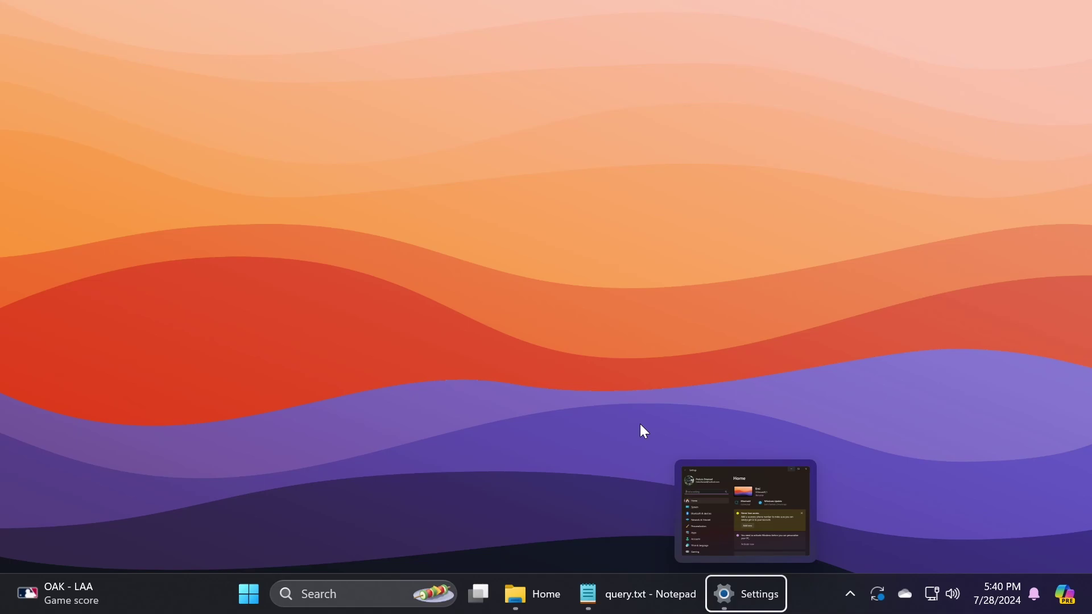
pyautogui.press('Left')
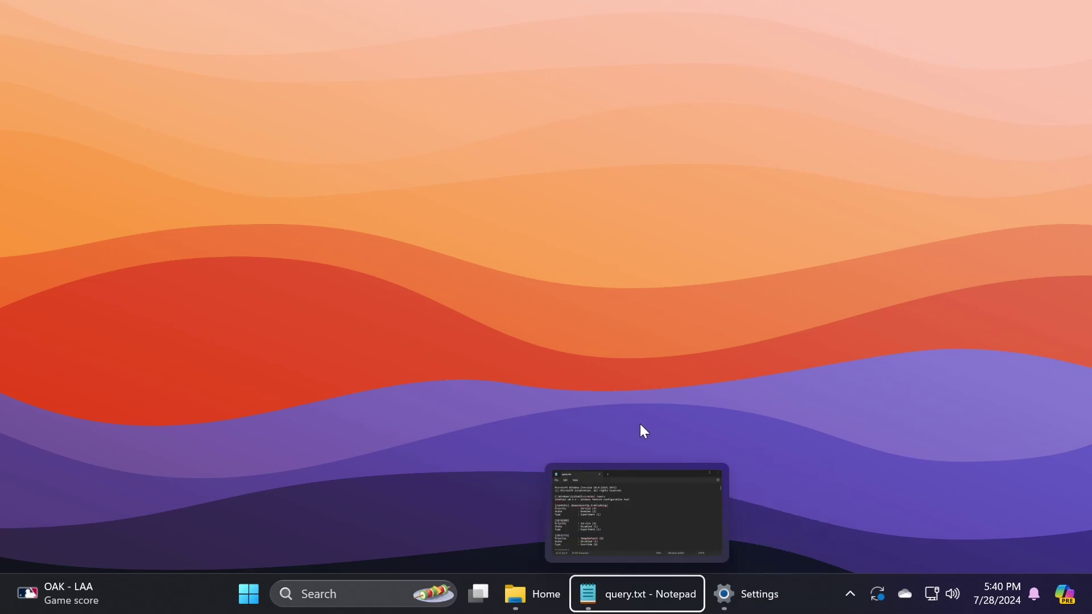
pyautogui.press('Left')
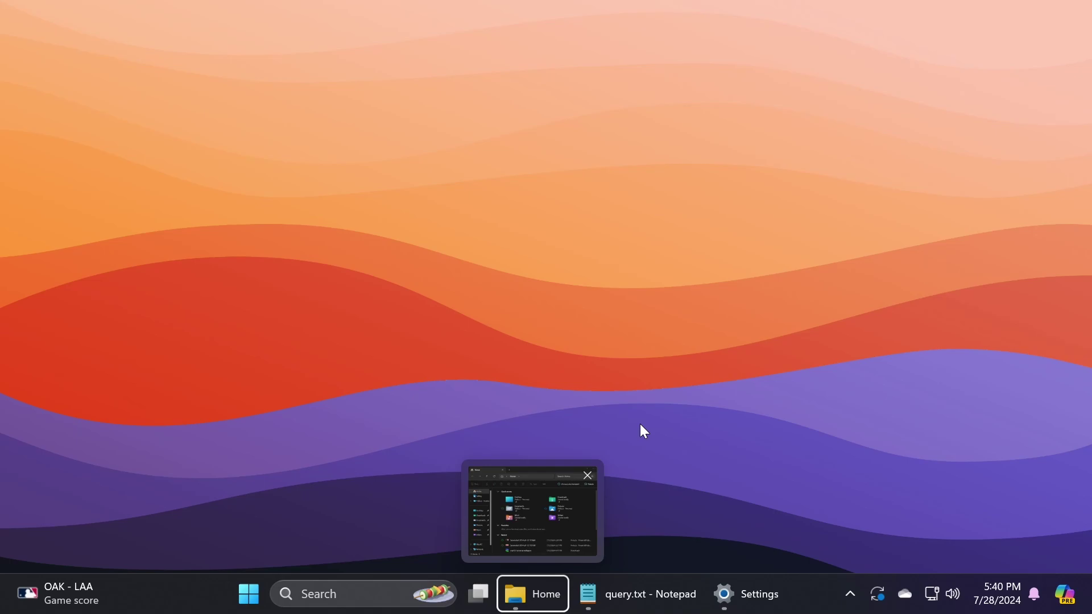
# - Set 'Combine taskbar buttons and hide labels' to Always in the taskbar behaviors settings
pyautogui.rightClick(808, 593)
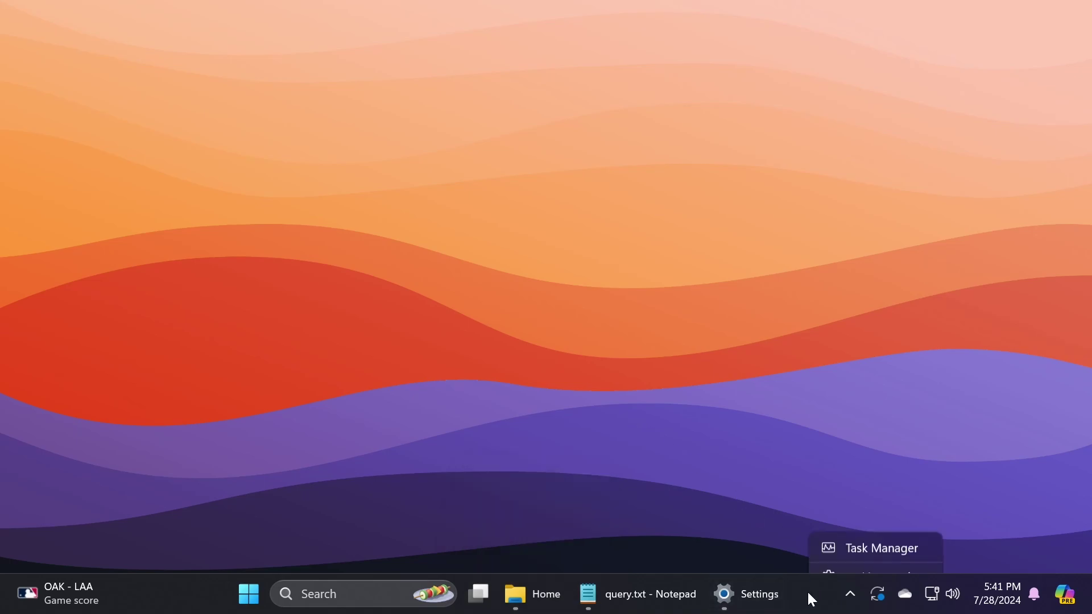
pyautogui.click(831, 558)
pyautogui.scroll(-8, 529, 367)
pyautogui.click(445, 370)
pyautogui.scroll(-3, 484, 317)
pyautogui.scroll(-5, 484, 307)
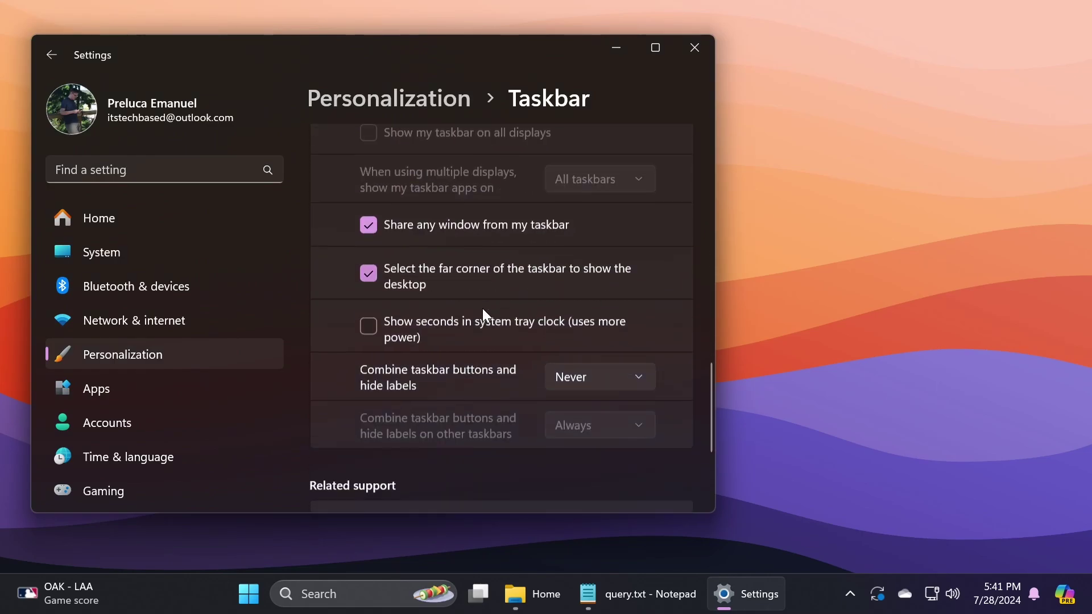
pyautogui.click(559, 377)
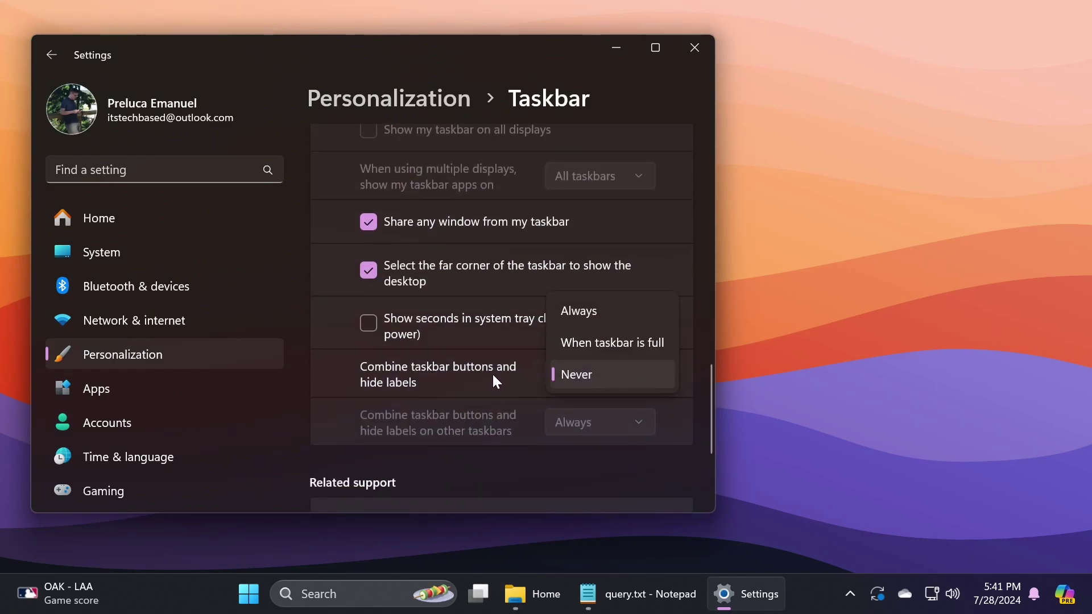
pyautogui.click(569, 312)
# - Minimize Settings and cycle the taskbar previews of File Explorer, Notepad and Settings
pyautogui.press('super')
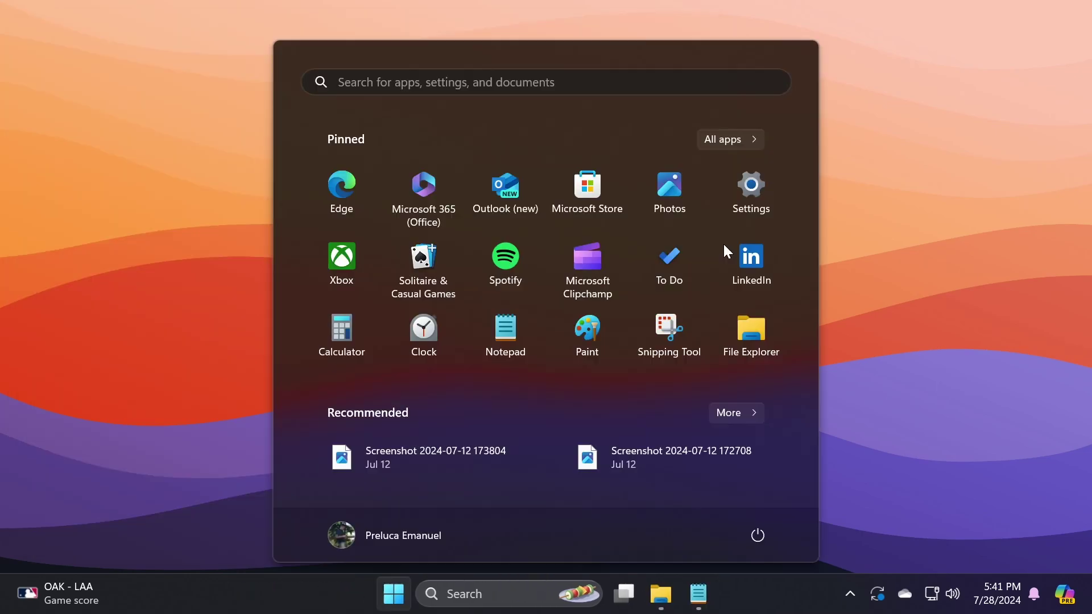
pyautogui.press('super+i')
pyautogui.click(617, 47)
pyautogui.press('super+t')
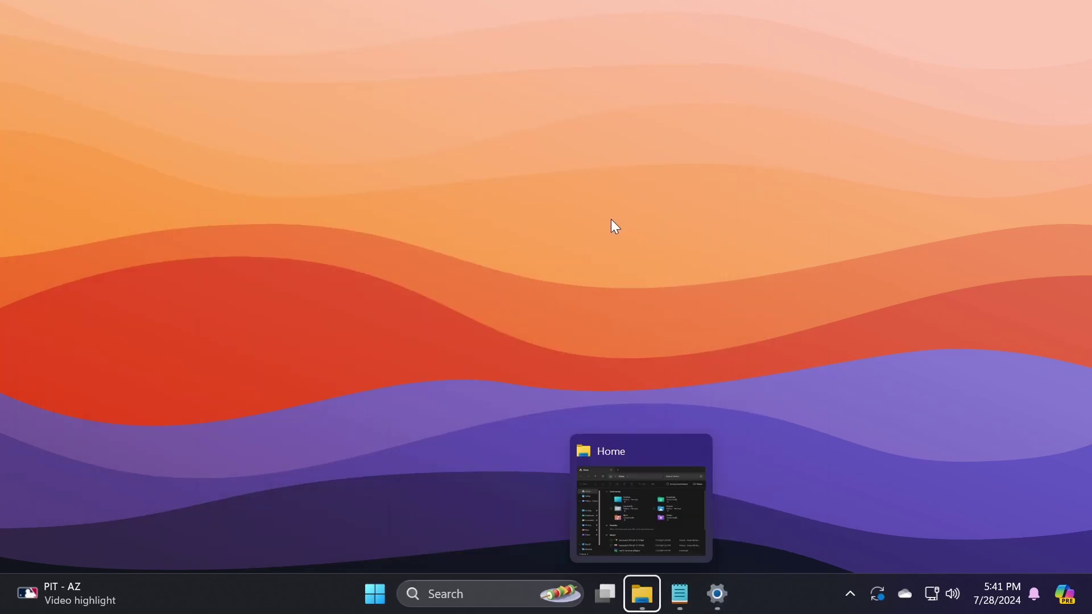
pyautogui.press('Right')
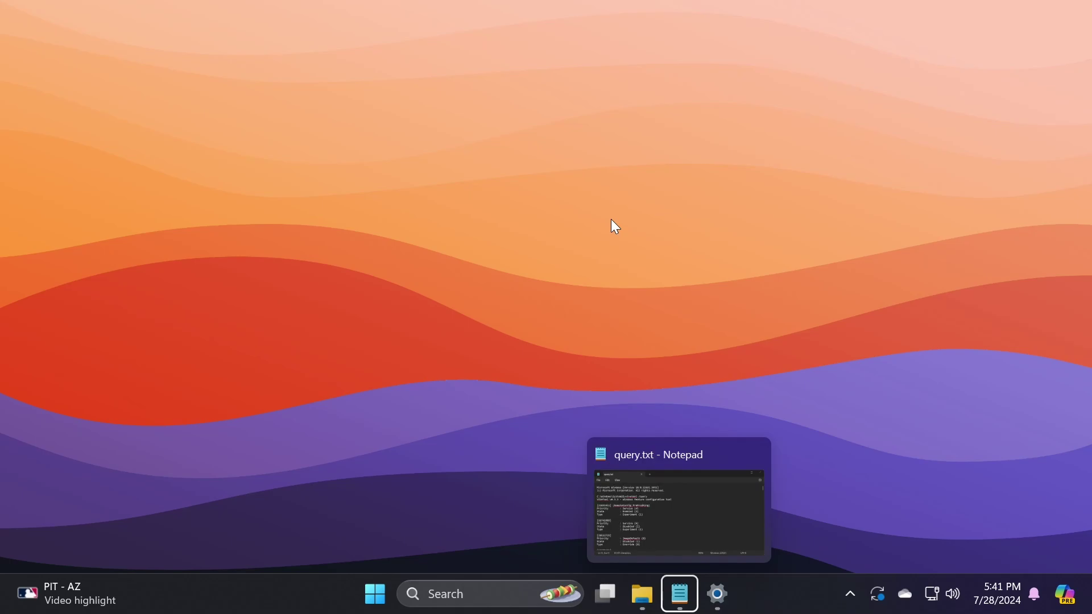
pyautogui.press('Right')
pyautogui.press('Right')
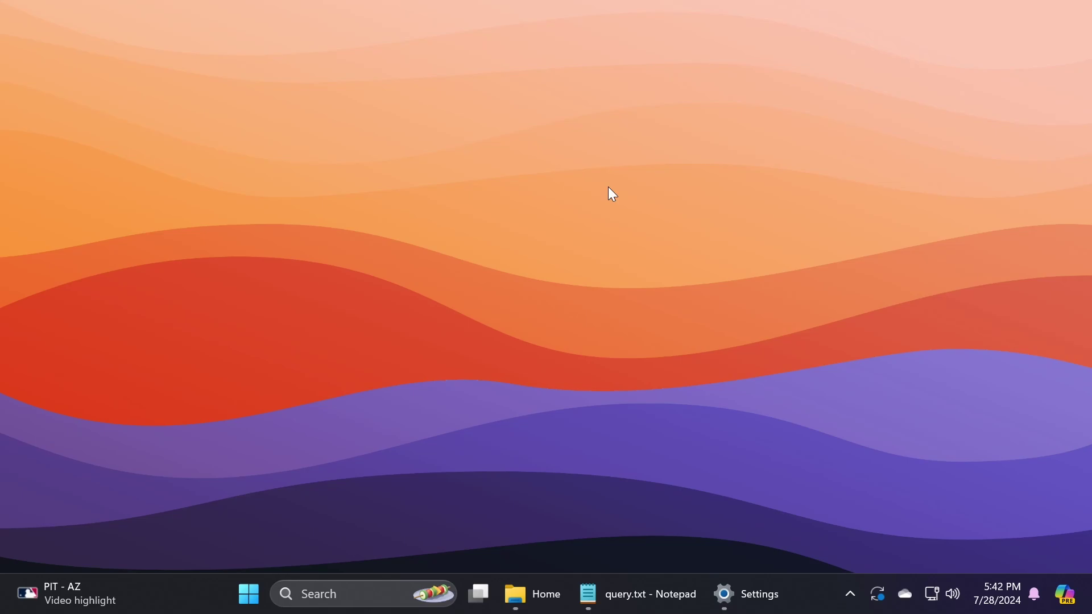
# - Open a second Home tab in File Explorer and drag it out into its own window
pyautogui.click(533, 594)
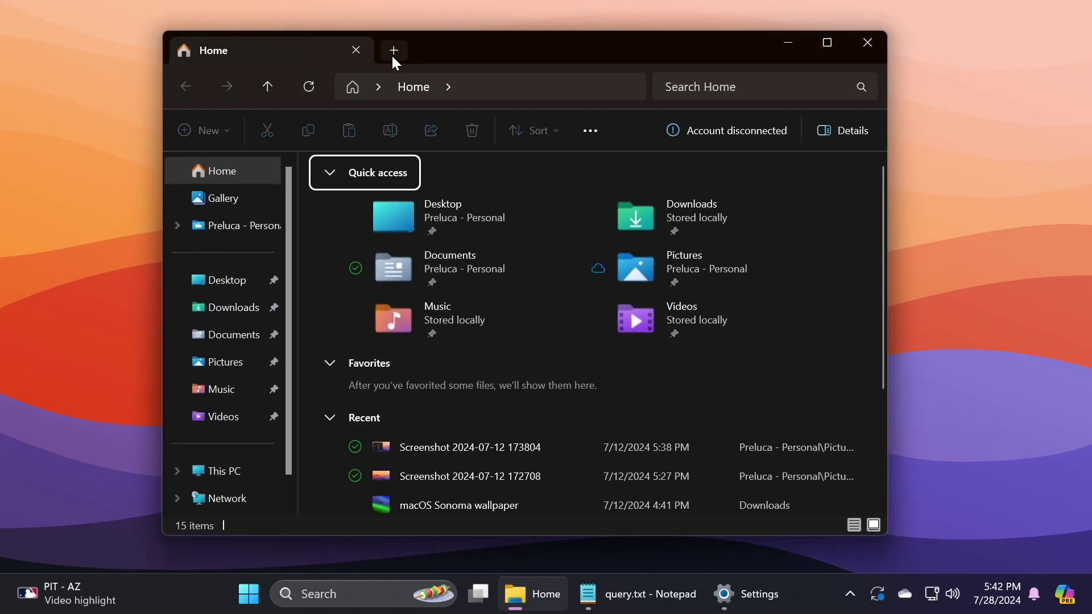
pyautogui.click(394, 50)
pyautogui.moveTo(447, 42); pyautogui.dragTo(487, 93)
# - Show the desktop and cycle through previews of the three Home windows with Win+1
pyautogui.press('super+d')
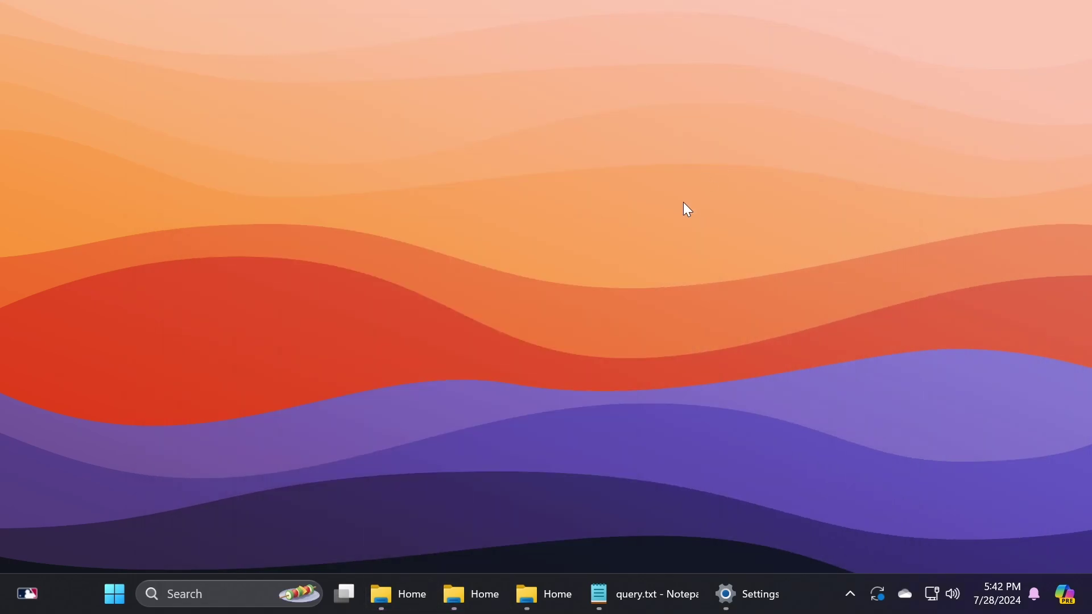
pyautogui.press('super+1')
pyautogui.press('super+1')
pyautogui.press('super+1')
pyautogui.press('super+1')
pyautogui.press('super+1')
pyautogui.press('super+1')
pyautogui.press('super+1')
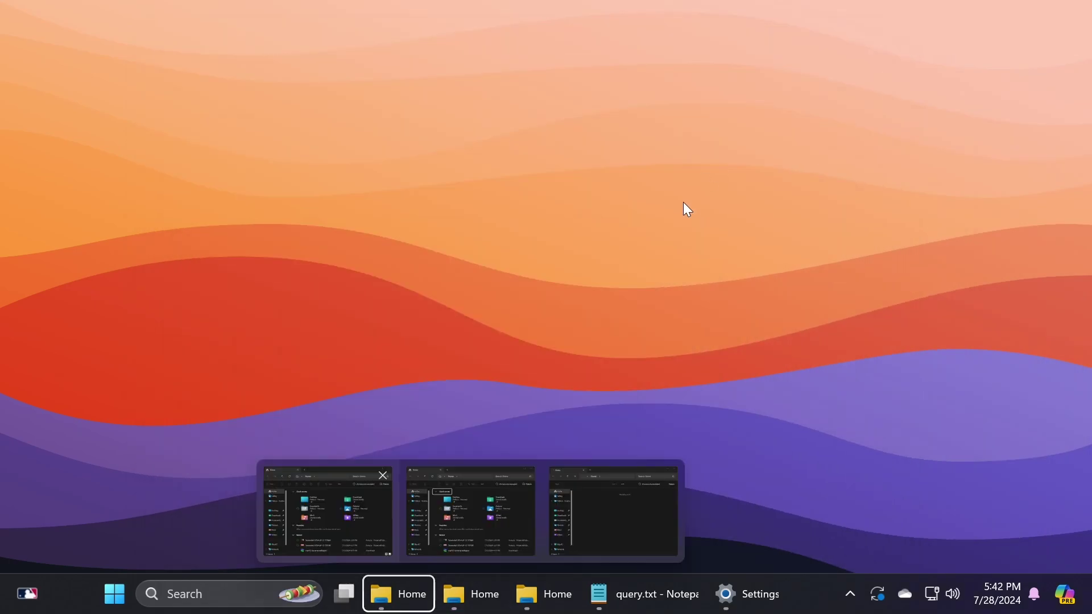
pyautogui.press('super+1')
pyautogui.press('super+1')
pyautogui.press('super+1')
pyautogui.press('super+1')
pyautogui.press('super+1')
pyautogui.press('super+1')
pyautogui.press('super+1')
pyautogui.press('super+1')
pyautogui.press('super+1')
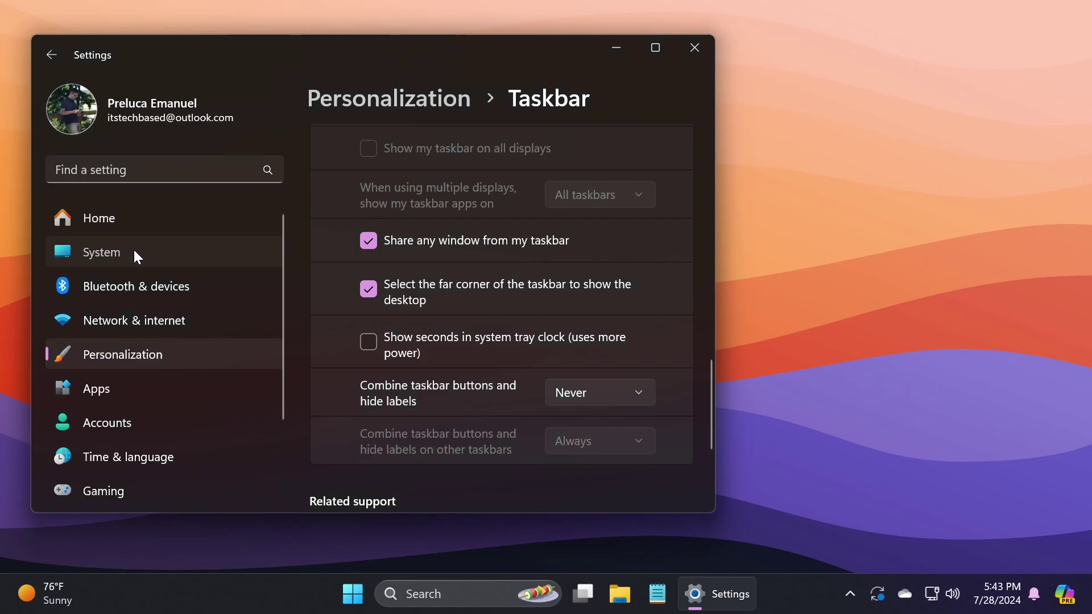
# - Confirm End Task is On under System › For developers, then end the Settings task from its taskbar button
pyautogui.click(133, 250)
pyautogui.scroll(-8, 482, 312)
pyautogui.click(424, 383)
pyautogui.scroll(-3, 417, 344)
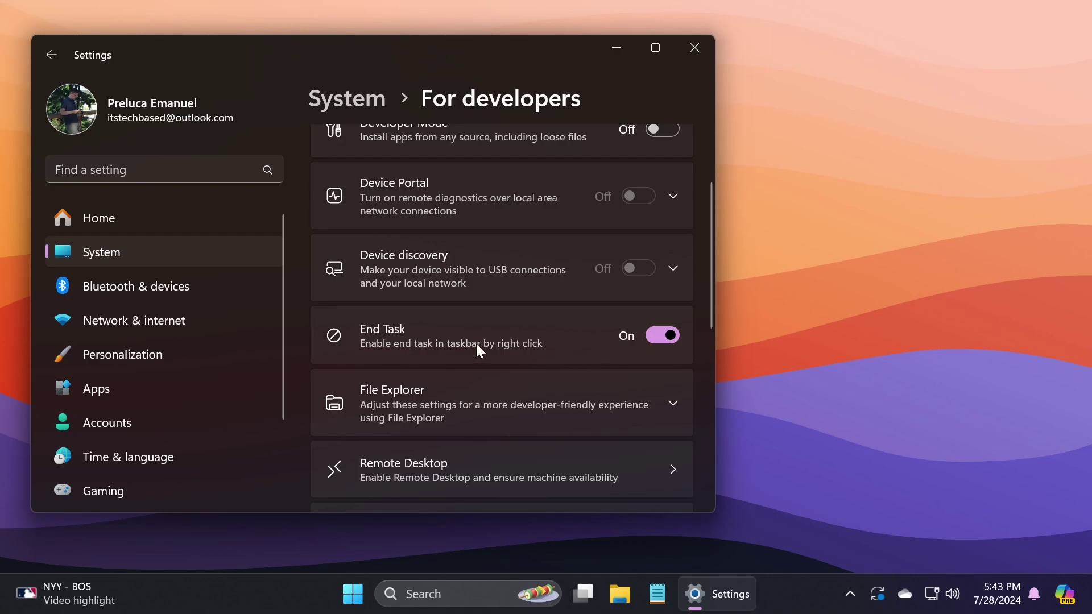
pyautogui.rightClick(725, 591)
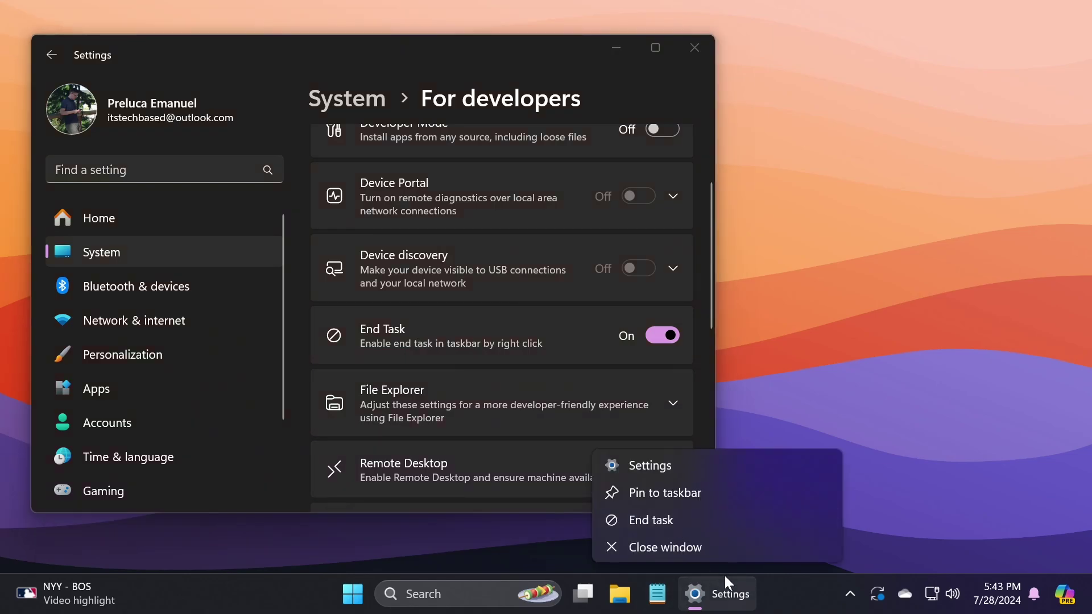
pyautogui.click(648, 522)
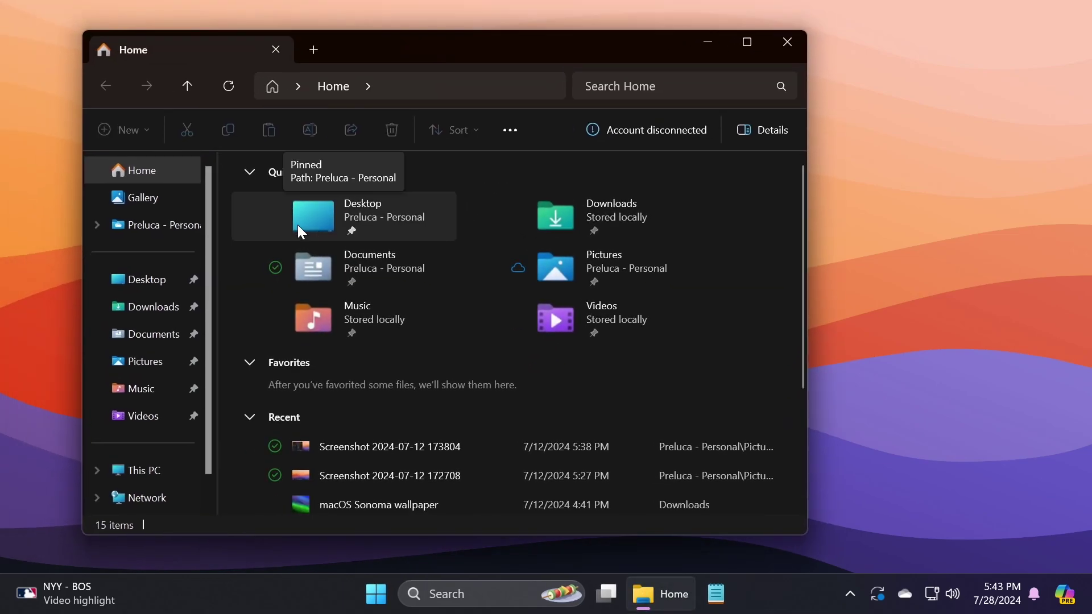
pyautogui.rightClick(197, 46)
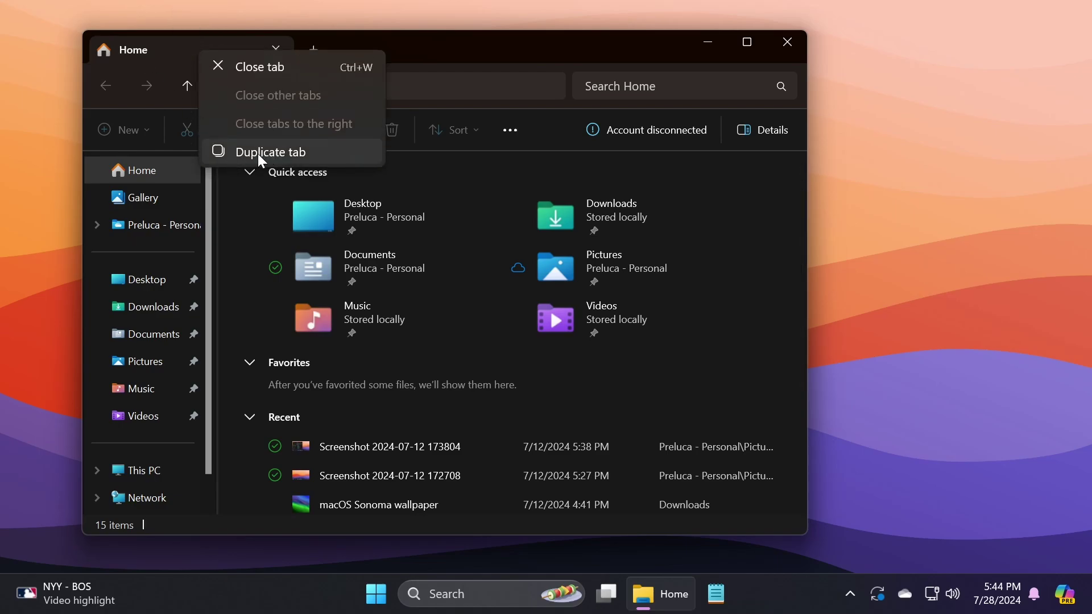
pyautogui.click(480, 41)
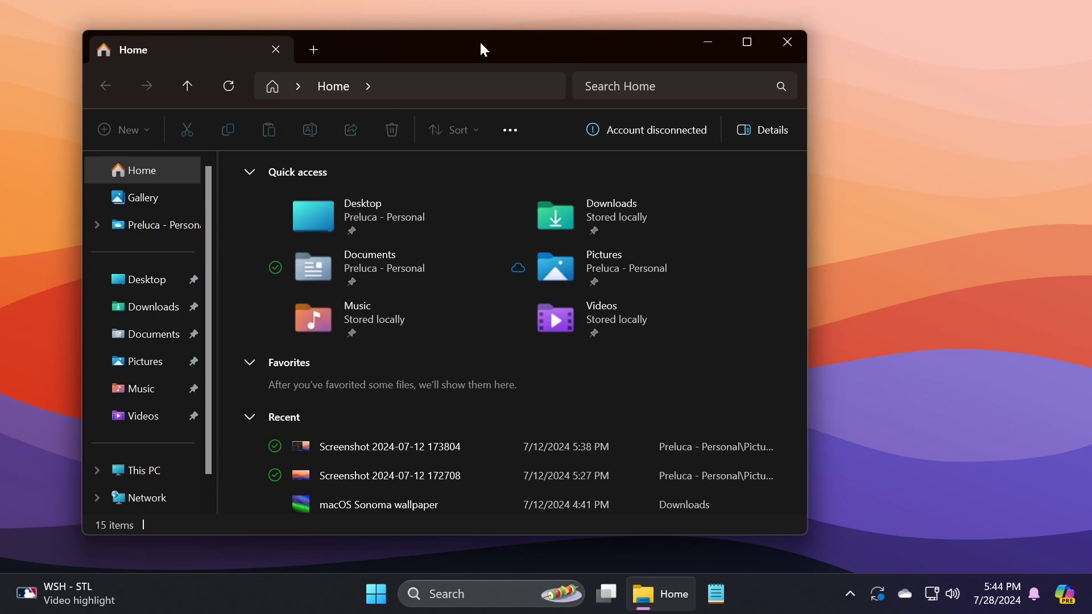
pyautogui.hotkey('alt', 'F4')
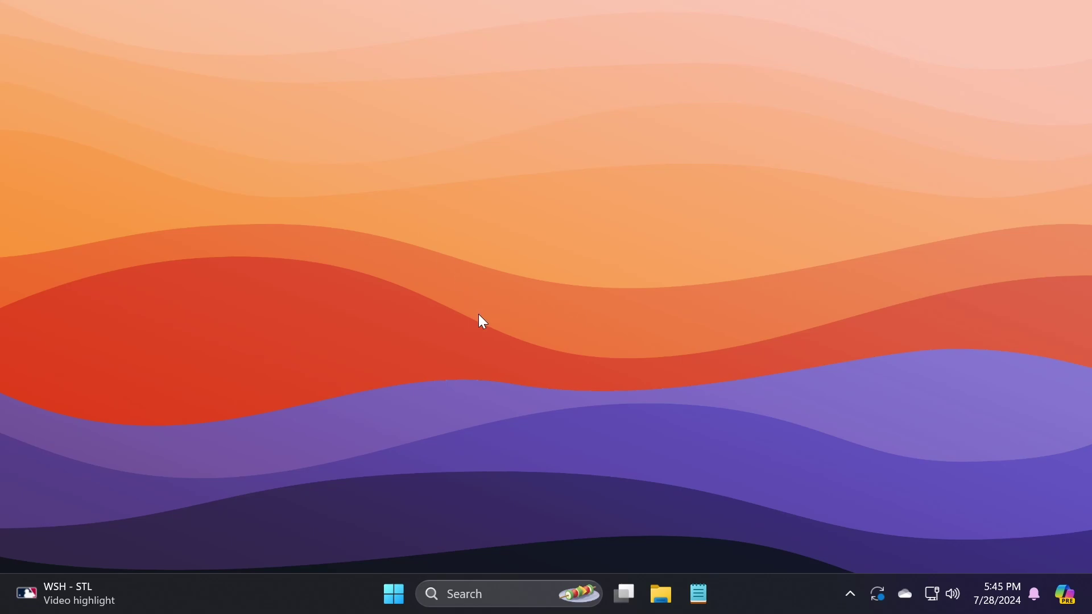
pyautogui.click(495, 590)
pyautogui.click(534, 147)
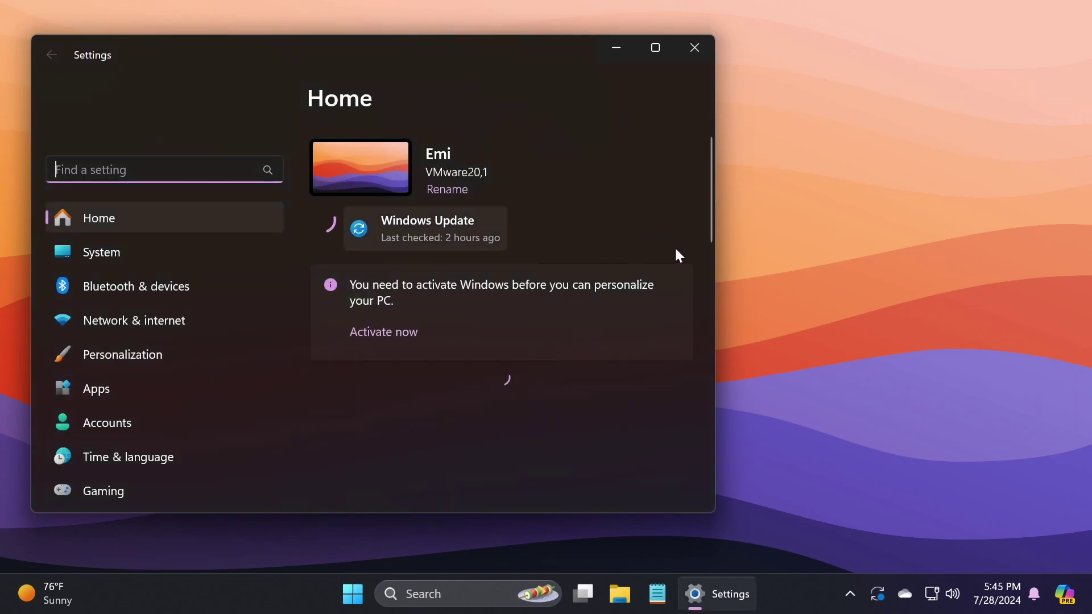
pyautogui.click(539, 234)
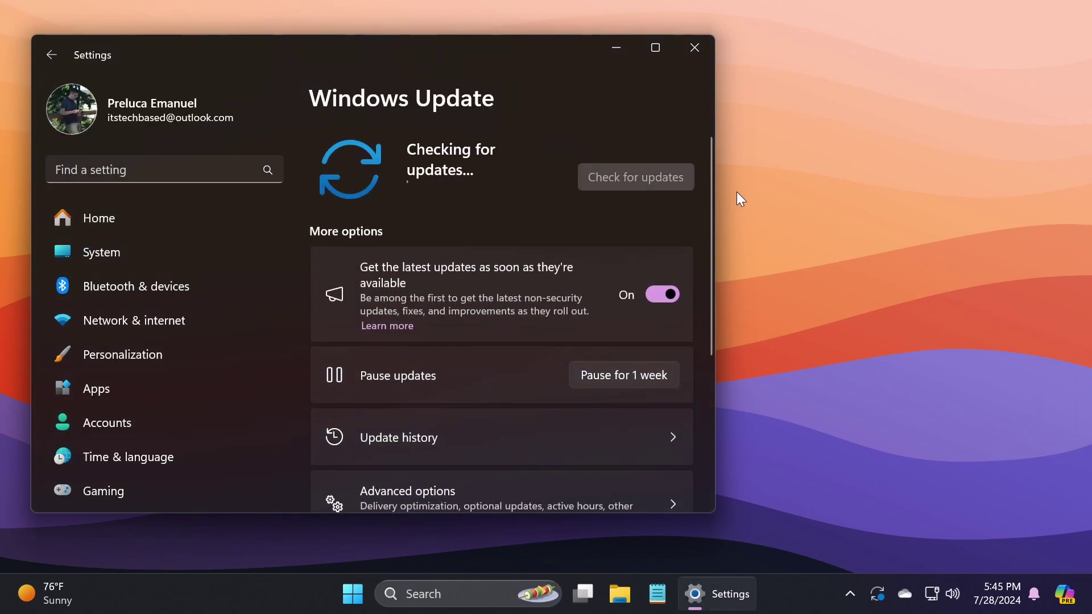
pyautogui.hotkey('alt', 'F4')
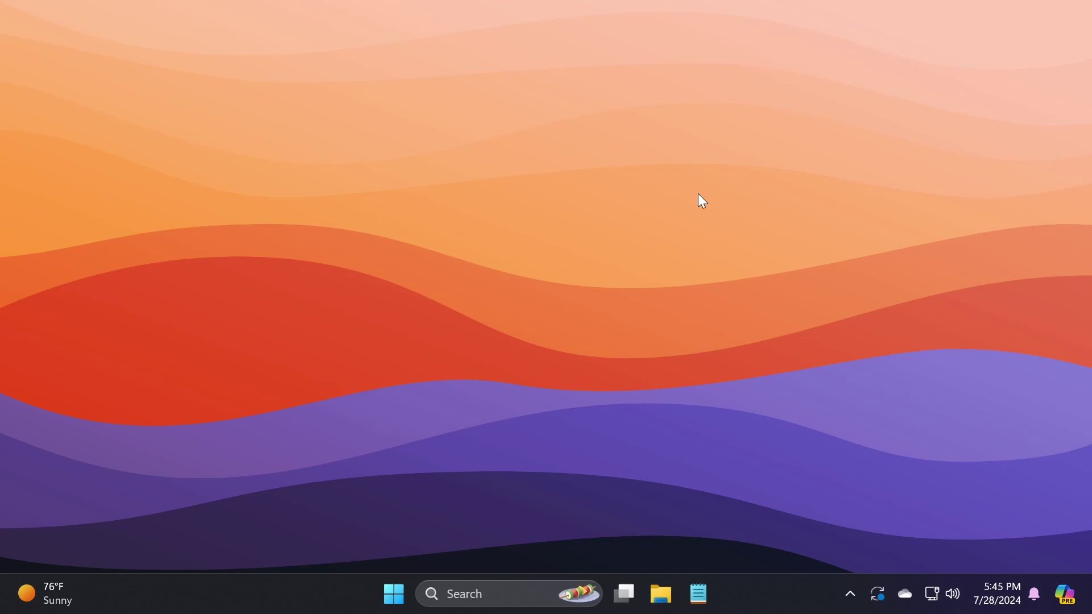